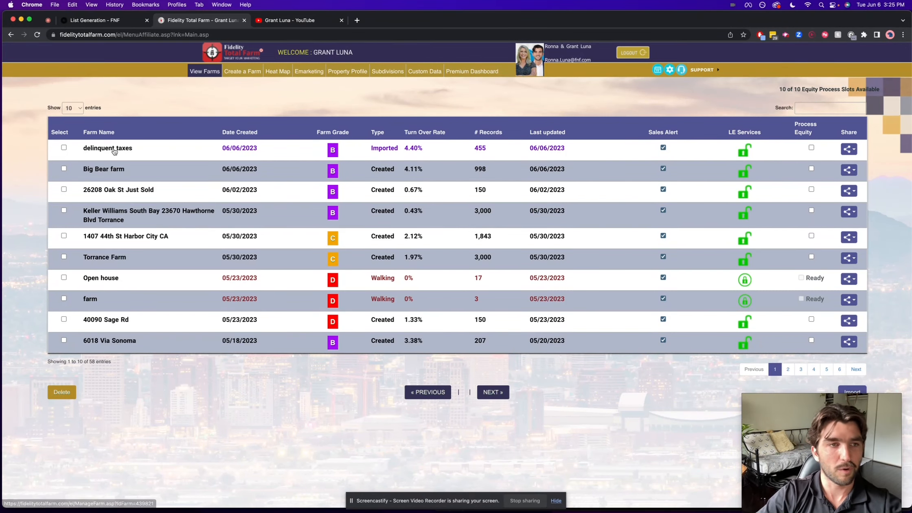
# Return to the list's pre-checkout page and apply the Farm Tool template to its export outputs
pyautogui.click(105, 24)
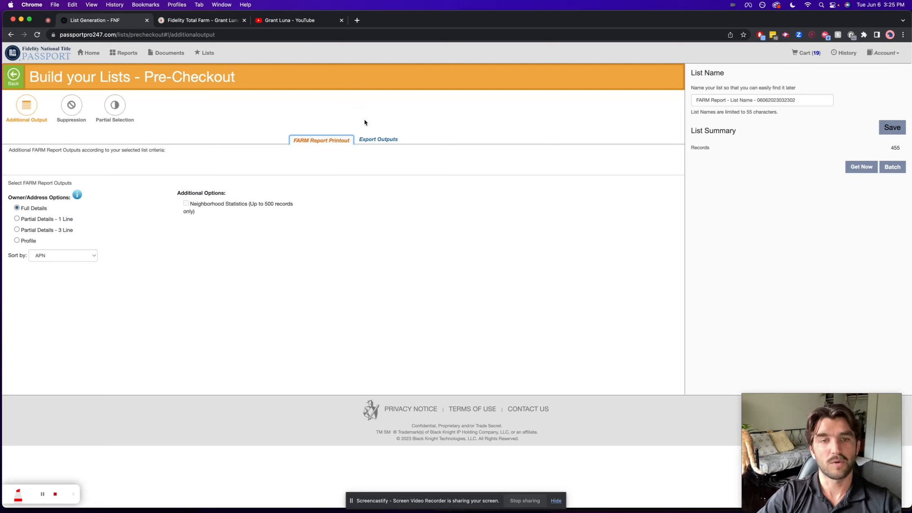
pyautogui.click(373, 140)
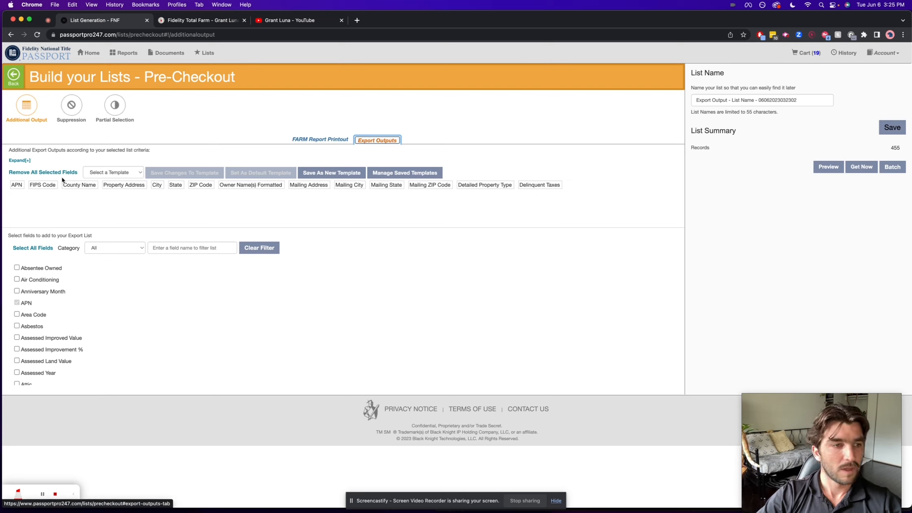
pyautogui.click(114, 172)
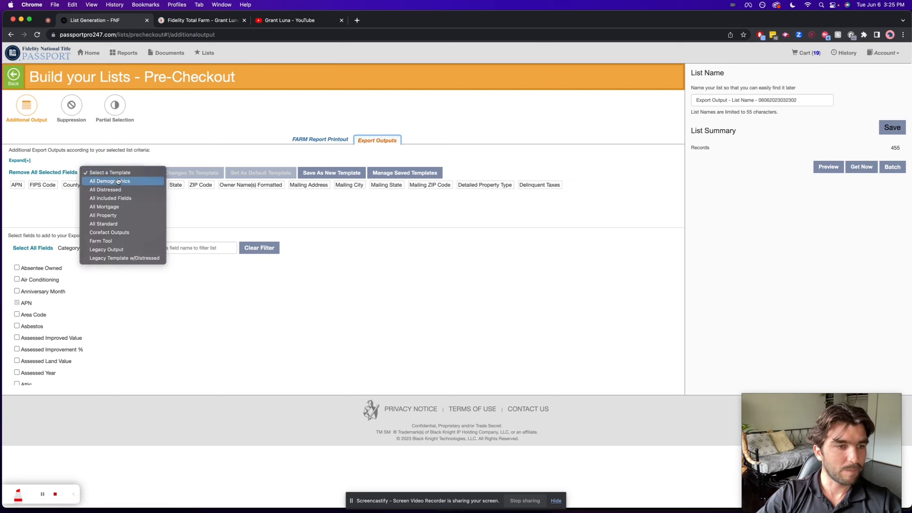
pyautogui.click(110, 242)
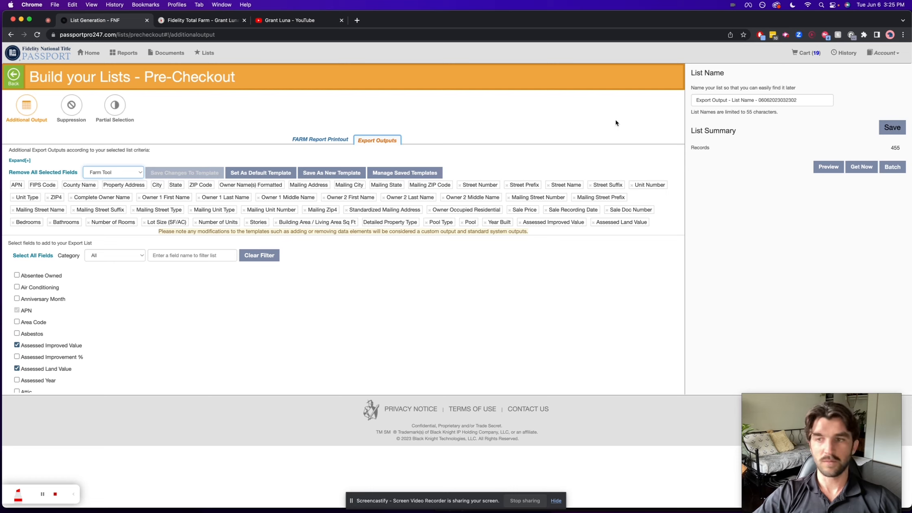
# Submit the list order for immediate processing and open the order history
pyautogui.click(861, 167)
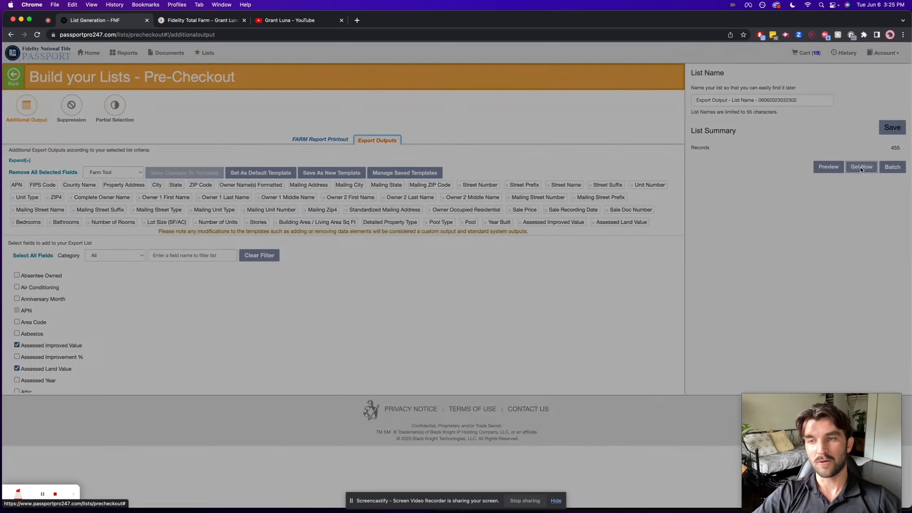
pyautogui.click(400, 279)
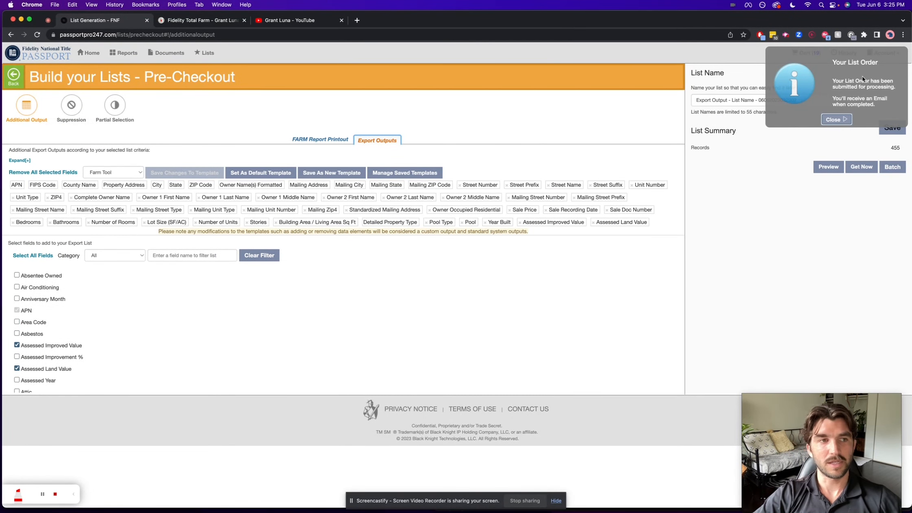
pyautogui.click(863, 79)
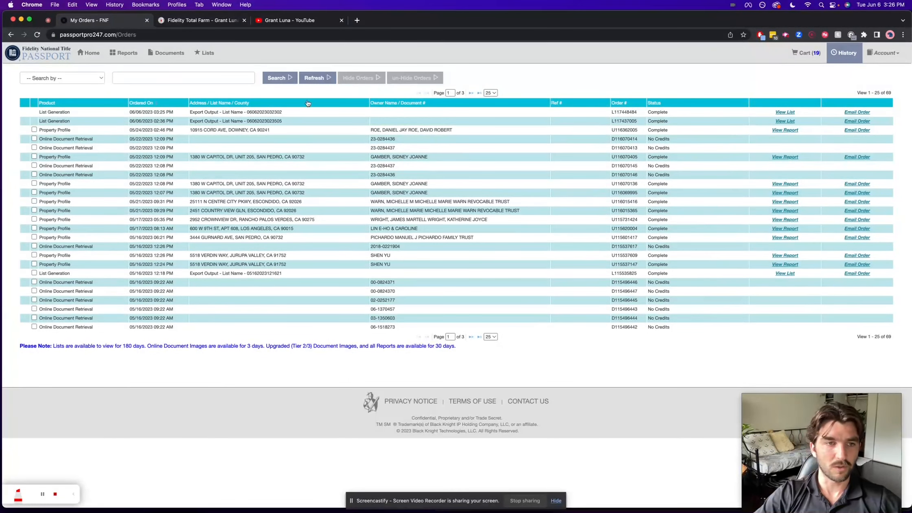
# Open the list order from 06/06/2023 03:25 PM and save its CSV file in the Cache folder
pyautogui.click(783, 112)
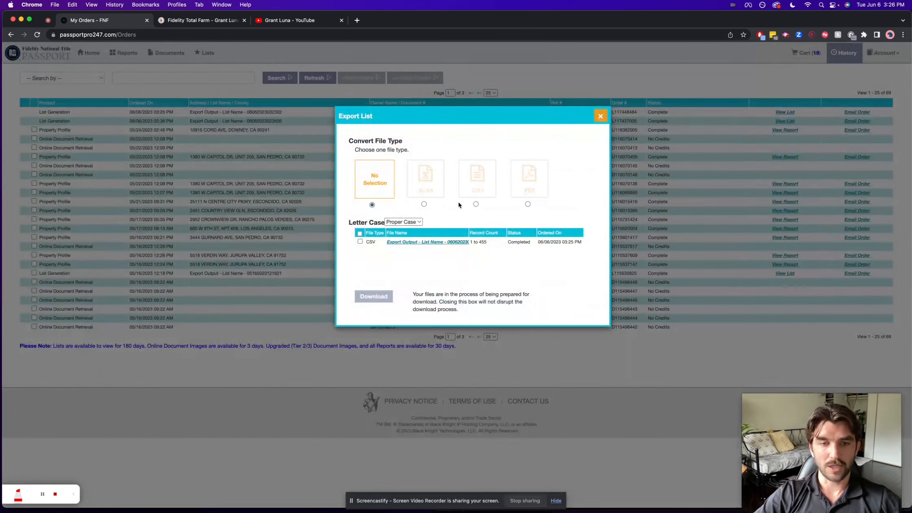
pyautogui.click(417, 243)
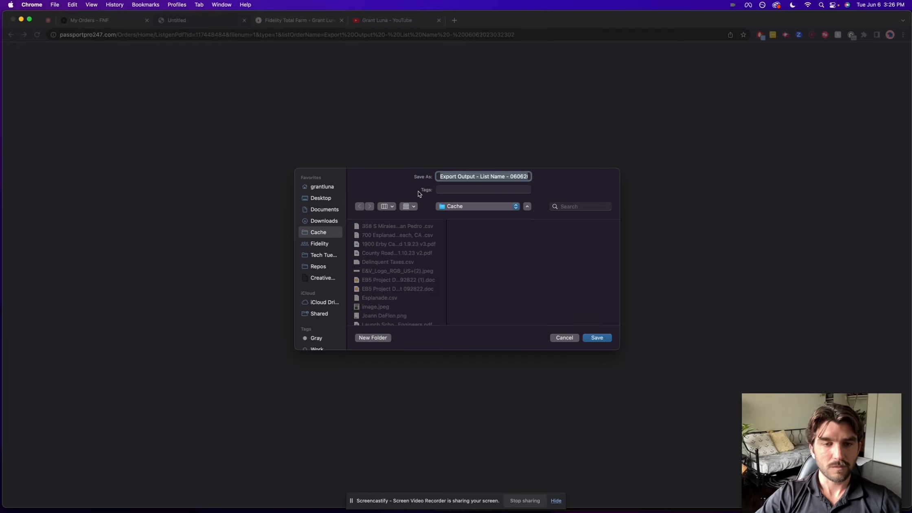
pyautogui.press('Return')
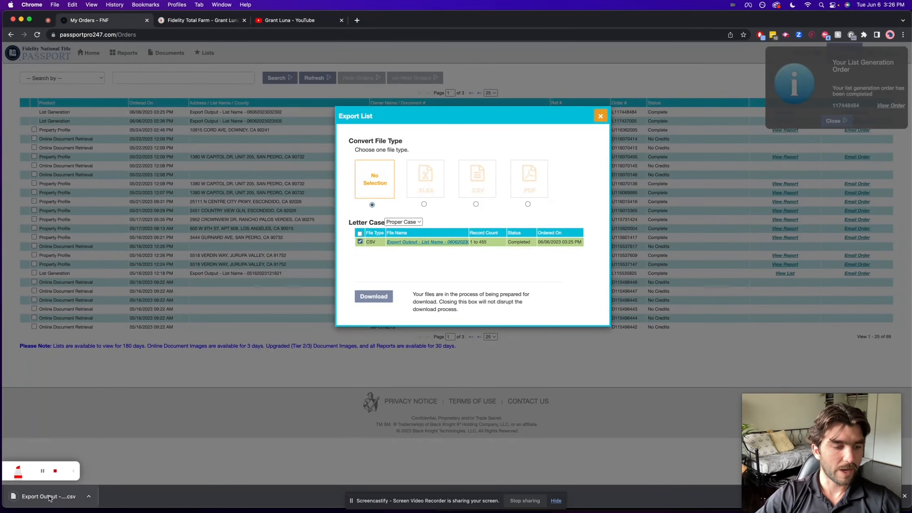
# Open the downloaded CSV in Numbers to examine its owner and property columns, and close both the file and the export dialog
pyautogui.click(48, 496)
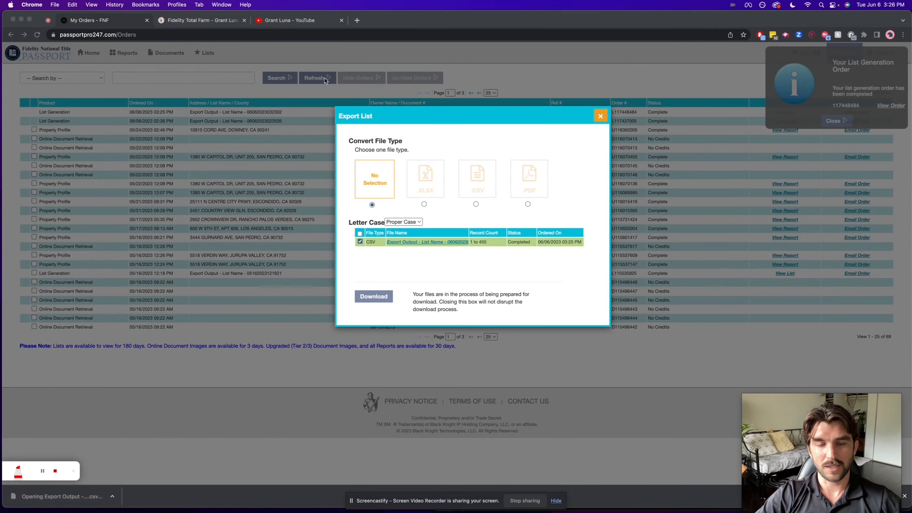
pyautogui.hscroll(14, 418, 88)
pyautogui.hscroll(15, 418, 89)
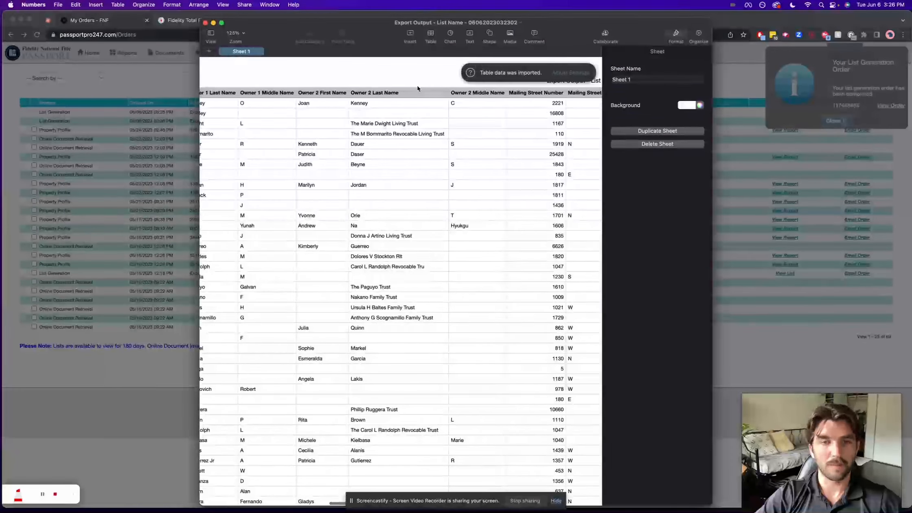
pyautogui.hscroll(5, 417, 88)
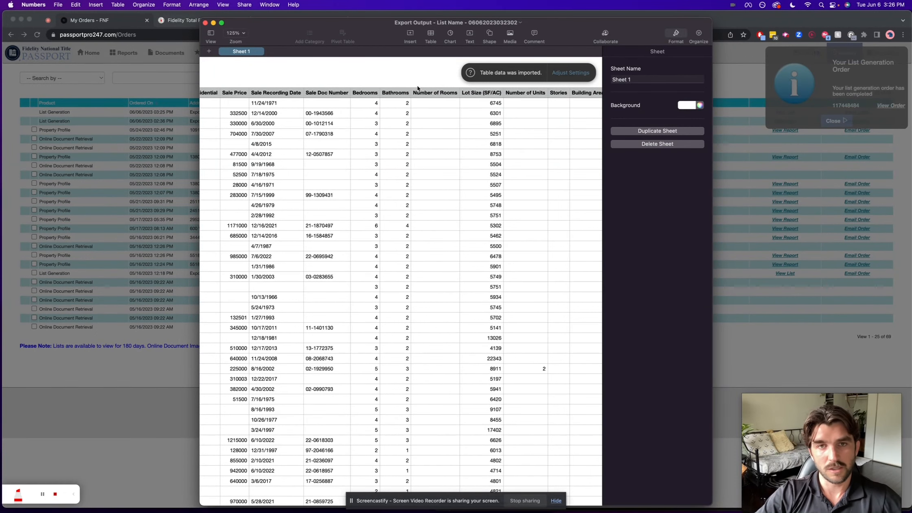
pyautogui.scroll(-1, 418, 88)
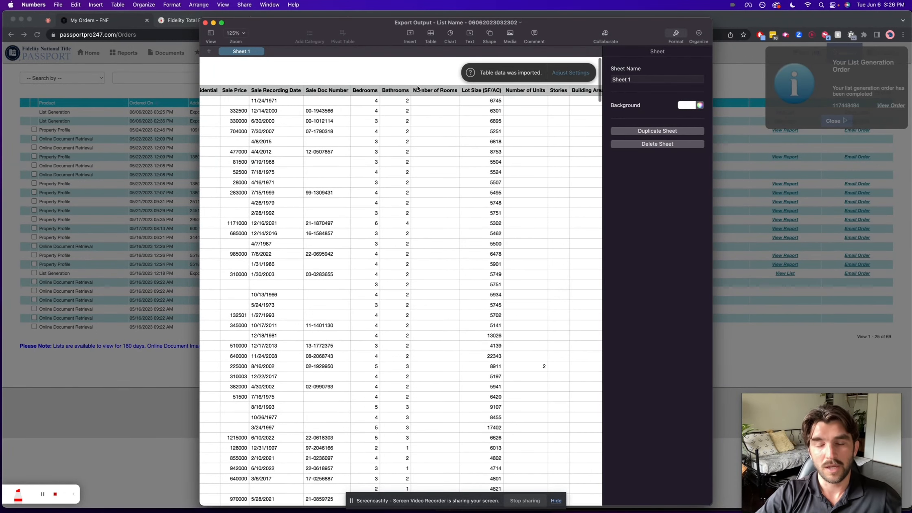
pyautogui.click(205, 23)
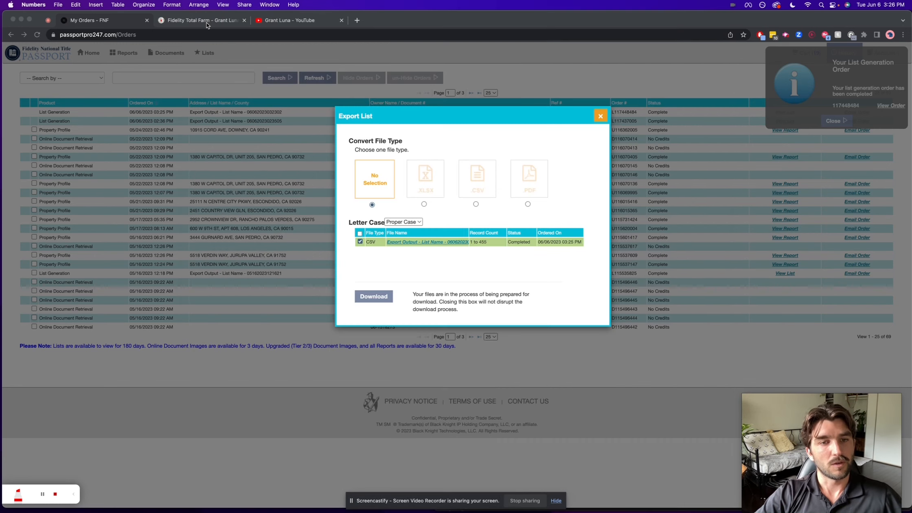
pyautogui.click(600, 117)
pyautogui.click(600, 117)
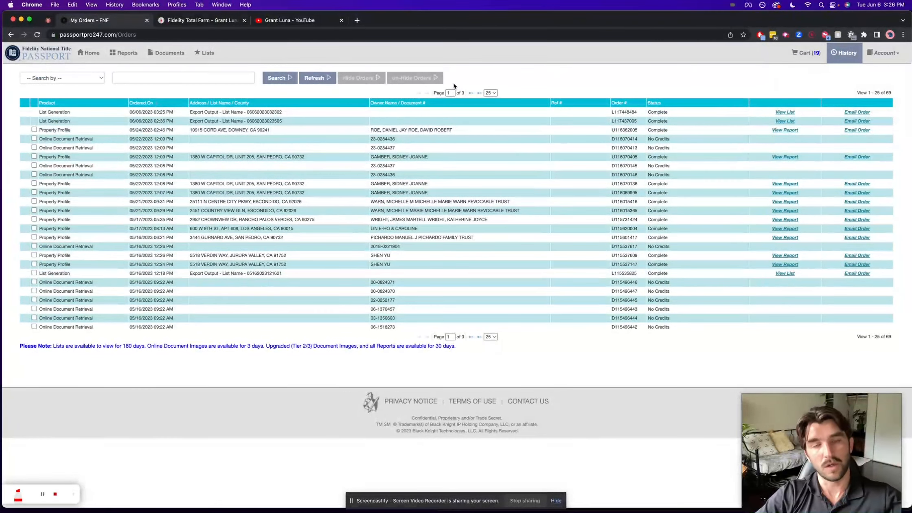
# Open the Fidelity Total Farm site in a new browser tab and sign in with the saved credentials
pyautogui.click(218, 20)
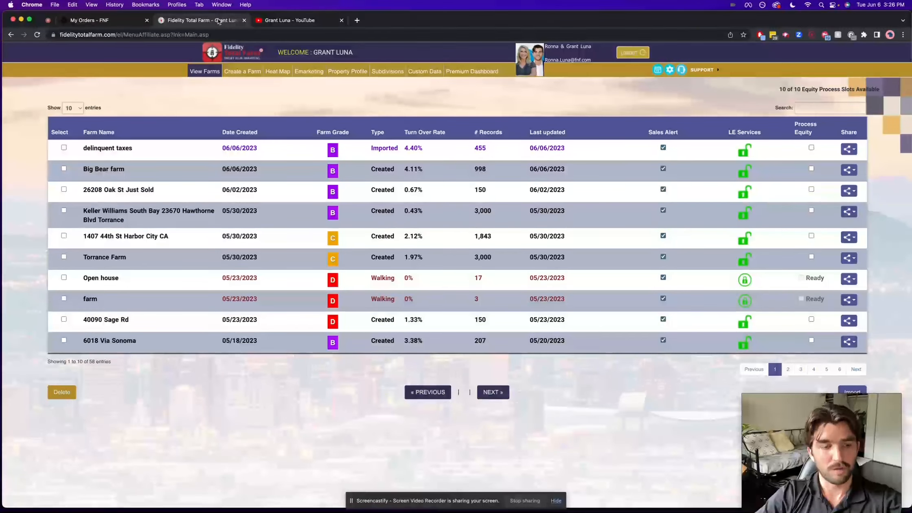
pyautogui.press('super+t')
pyautogui.write('fidelity total farm')
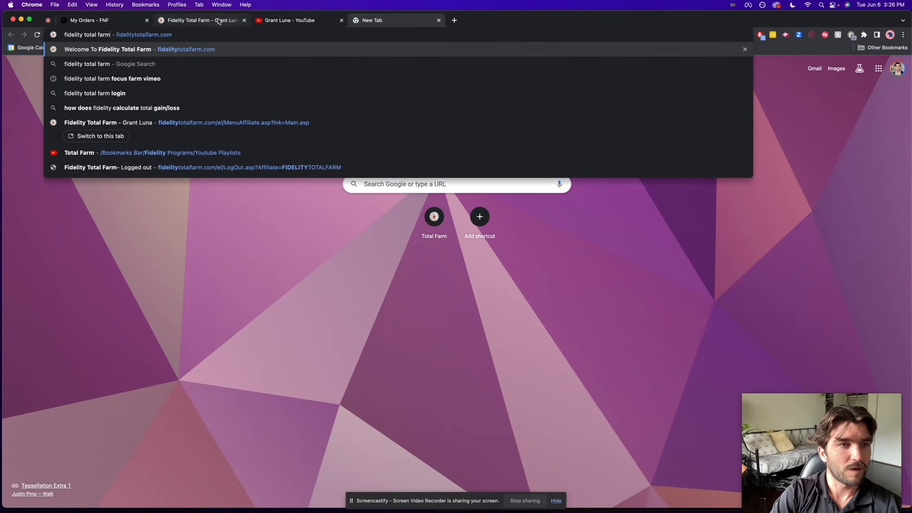
pyautogui.press('Return')
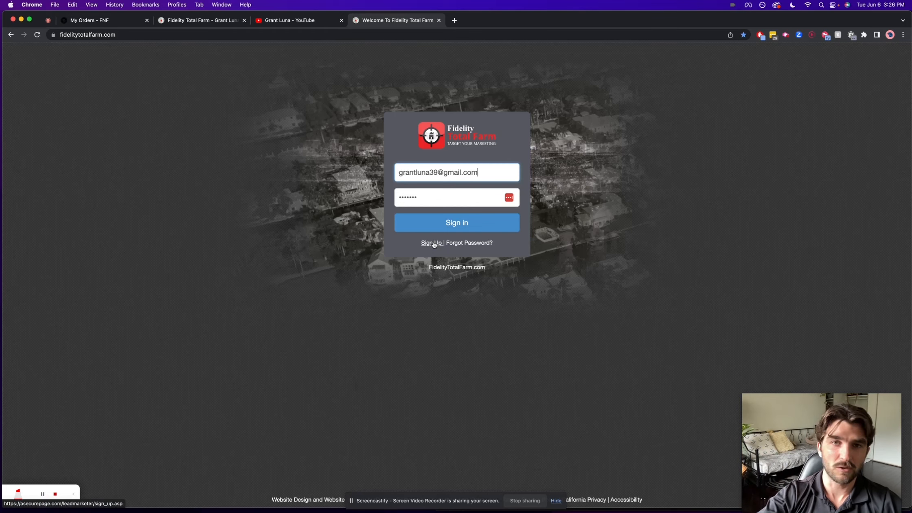
pyautogui.click(458, 223)
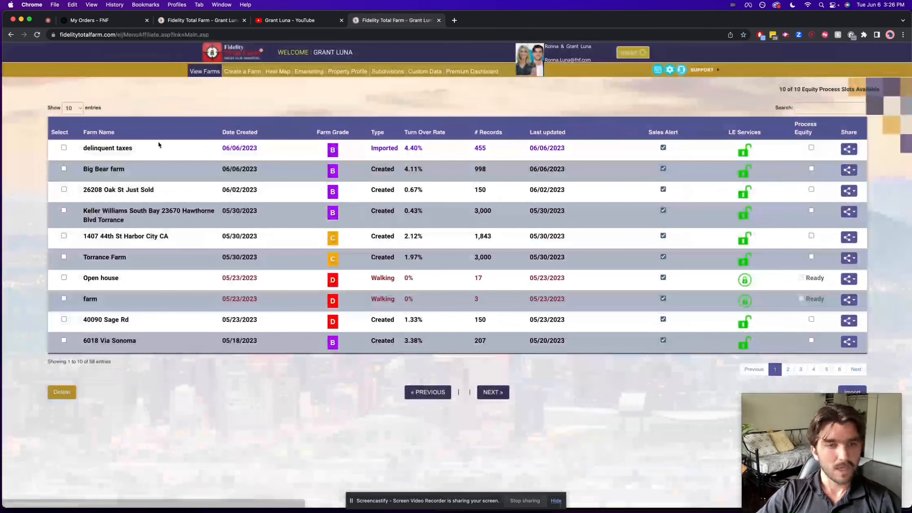
pyautogui.click(791, 415)
pyautogui.moveTo(790, 412); pyautogui.dragTo(804, 420)
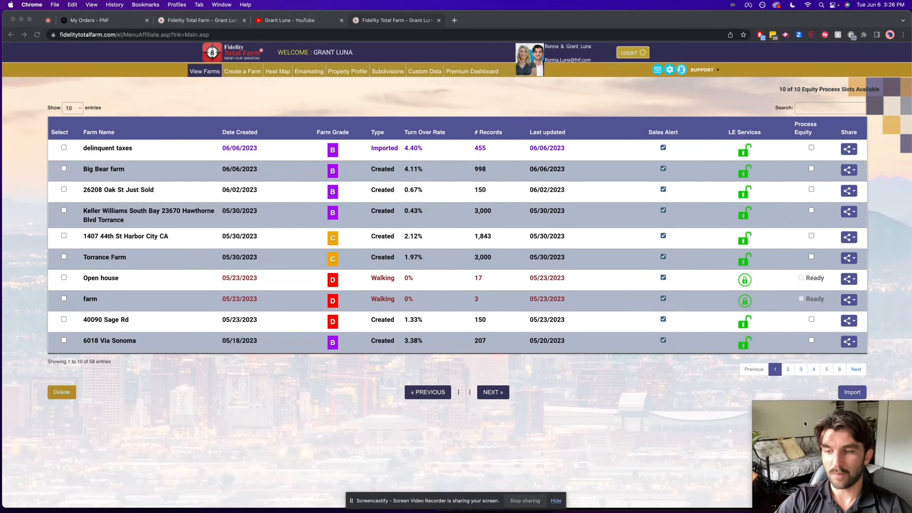
pyautogui.click(803, 388)
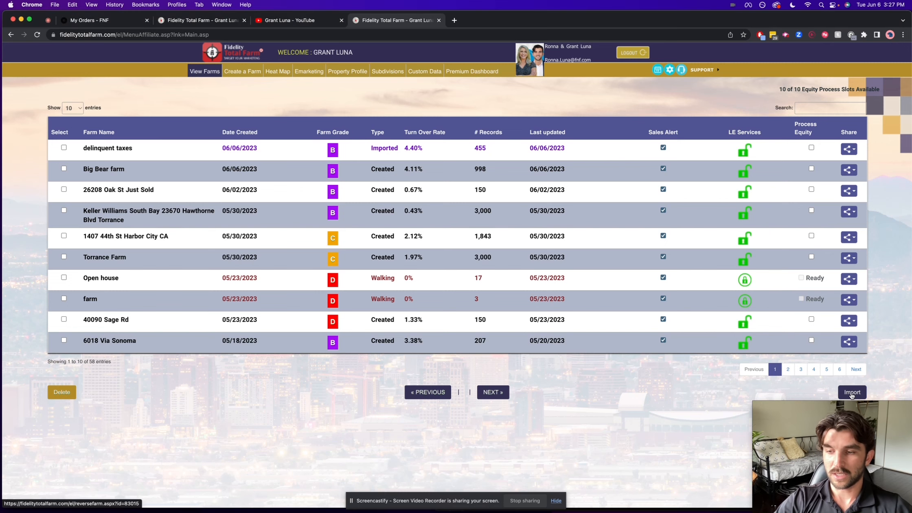
# Start a farm import and upload the file "Export Output - List Name - 06062023032302.csv"
pyautogui.click(851, 393)
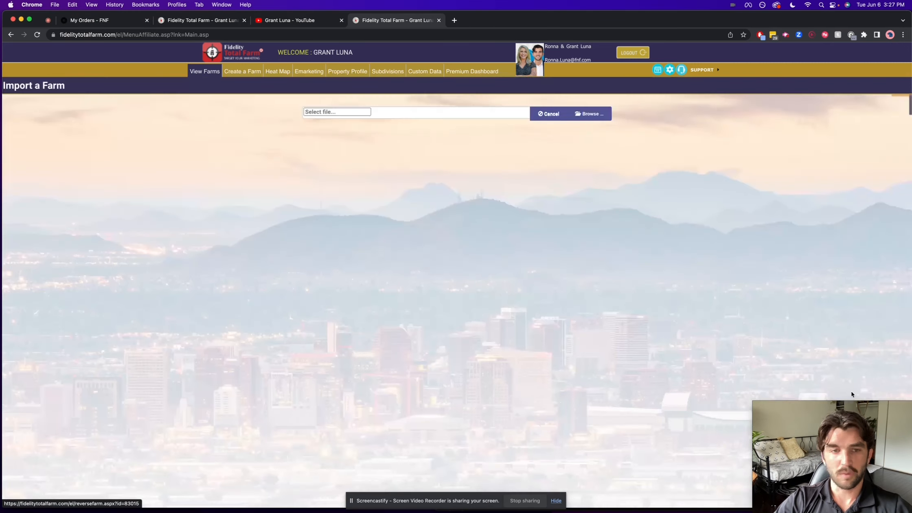
pyautogui.click(590, 114)
pyautogui.click(396, 200)
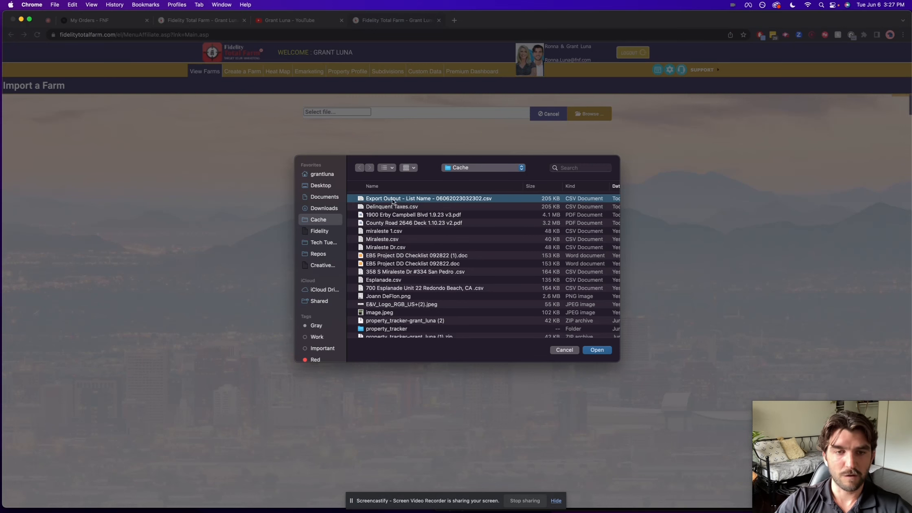
pyautogui.press('Return')
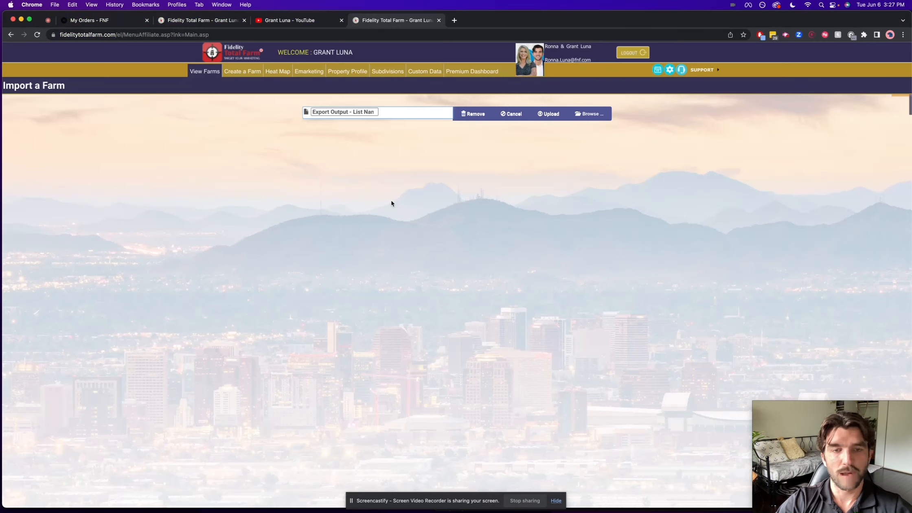
pyautogui.click(548, 115)
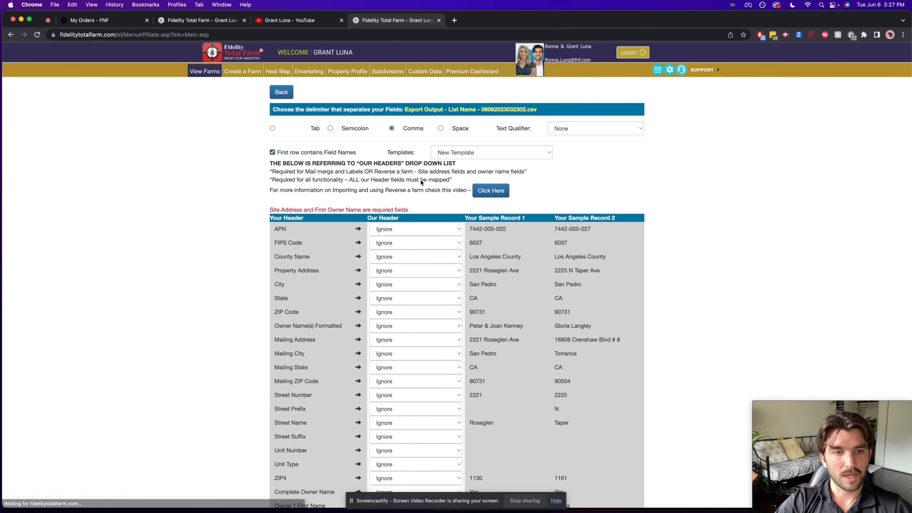
# Map the file's headers with the Farm Tool Layout template, review the field mapping, and process the import
pyautogui.doubleClick(409, 151)
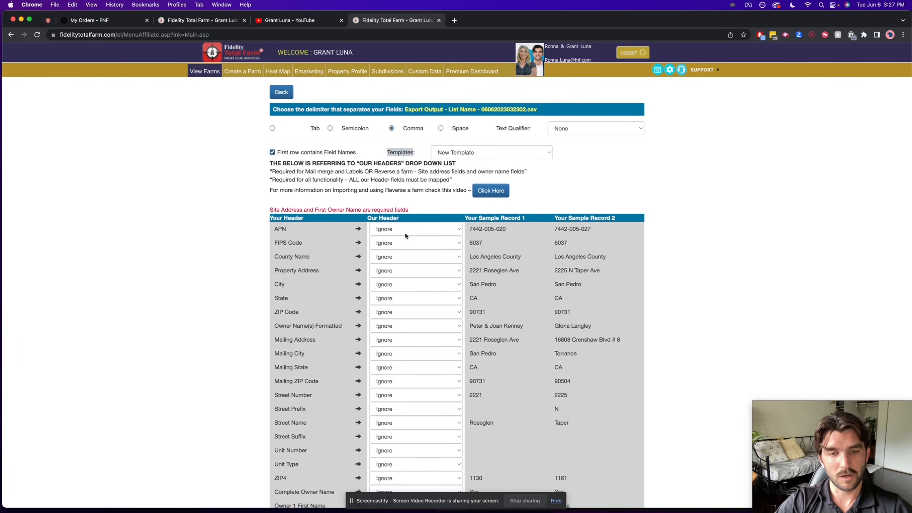
pyautogui.scroll(-3, 405, 235)
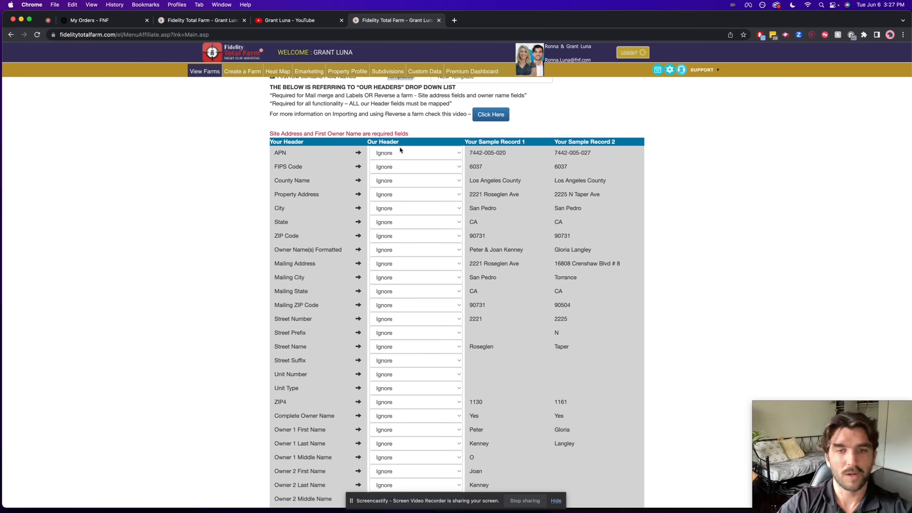
pyautogui.scroll(3, 400, 150)
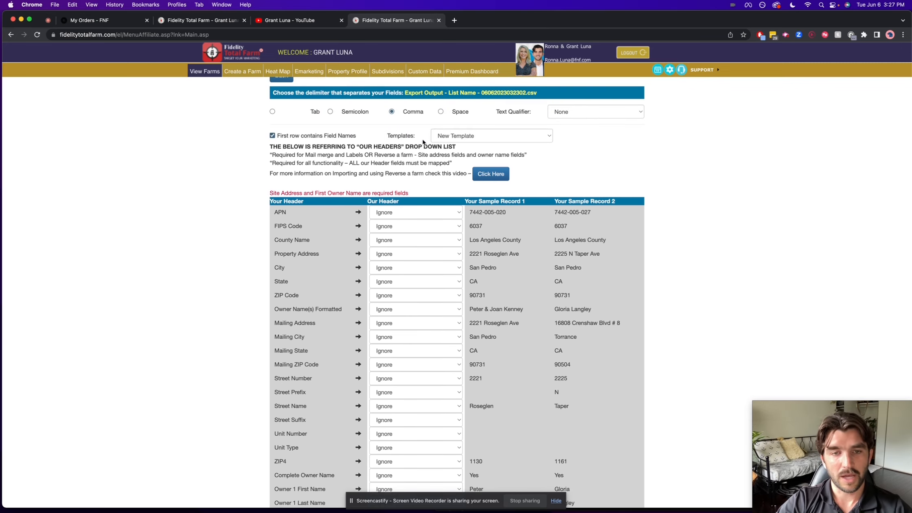
pyautogui.click(462, 141)
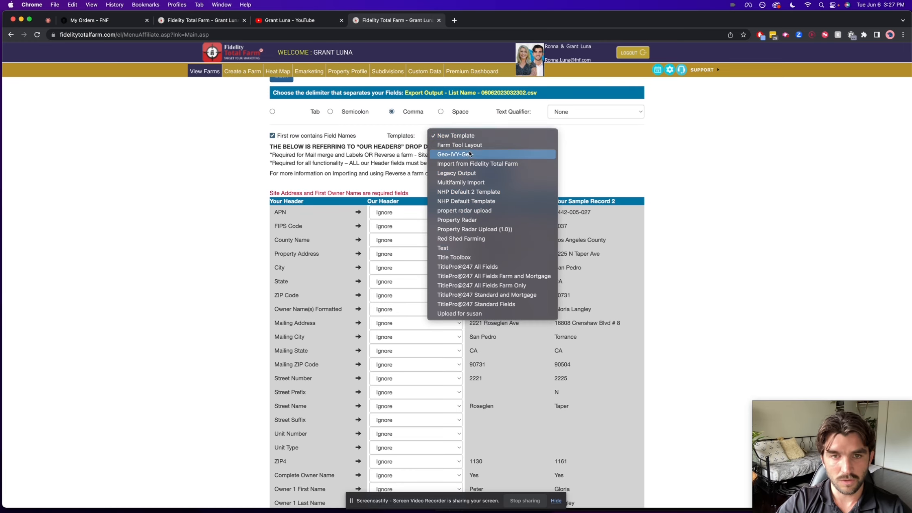
pyautogui.click(475, 147)
pyautogui.scroll(-3, 391, 176)
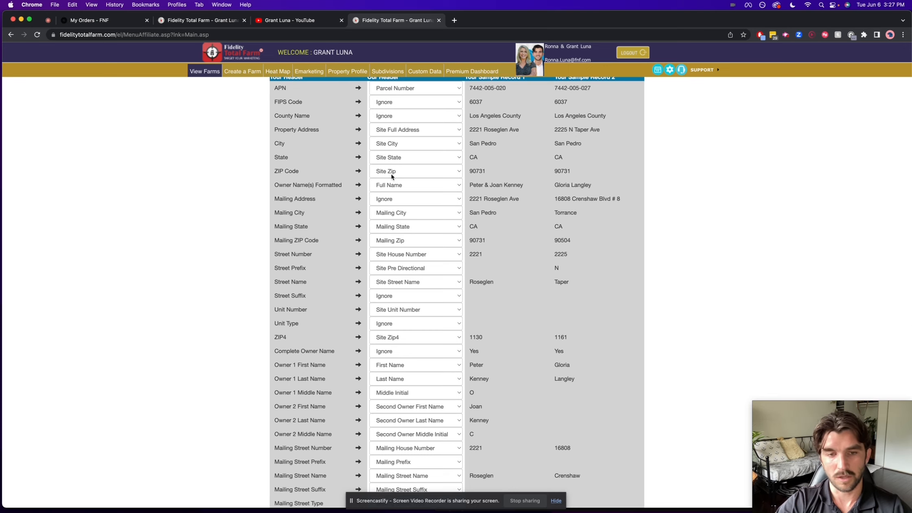
pyautogui.scroll(-10, 277, 240)
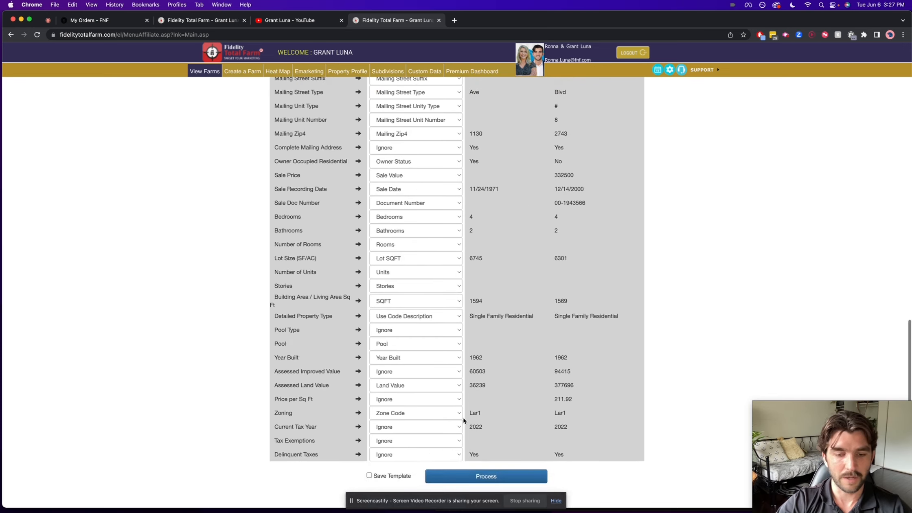
pyautogui.click(482, 476)
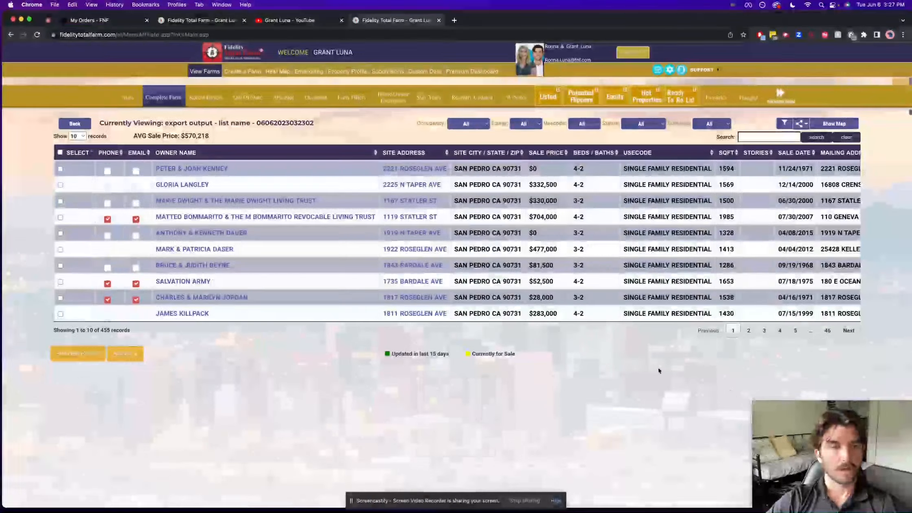
# Look through the imported farm's columns and check its total number of records
pyautogui.hscroll(10, 563, 236)
pyautogui.hscroll(-5, 563, 236)
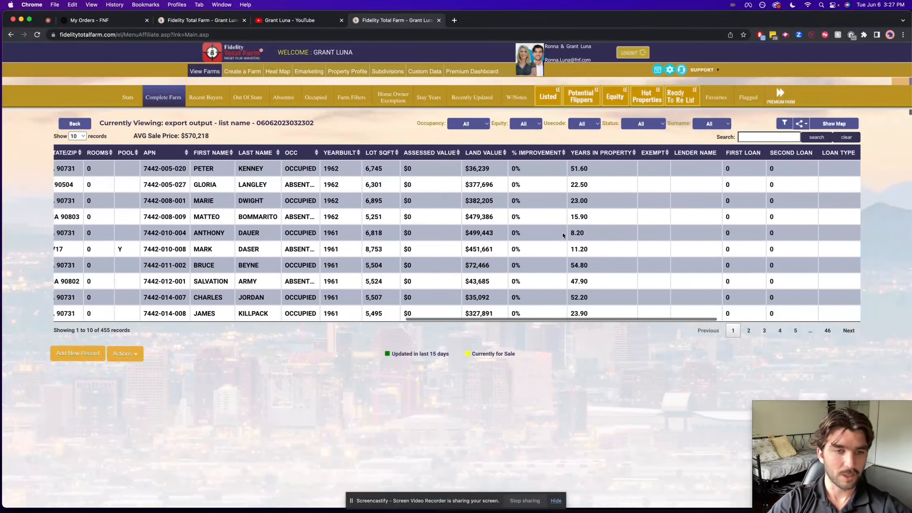
pyautogui.tripleClick(99, 328)
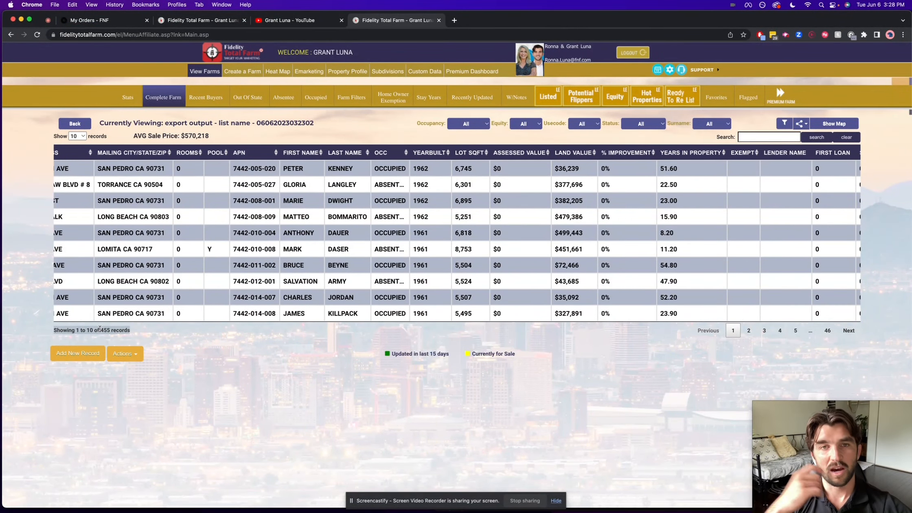
# Open the Reverse Email order for all records by mail address, review its estimated costs and payment options, and return to the farm
pyautogui.hscroll(8, 443, 293)
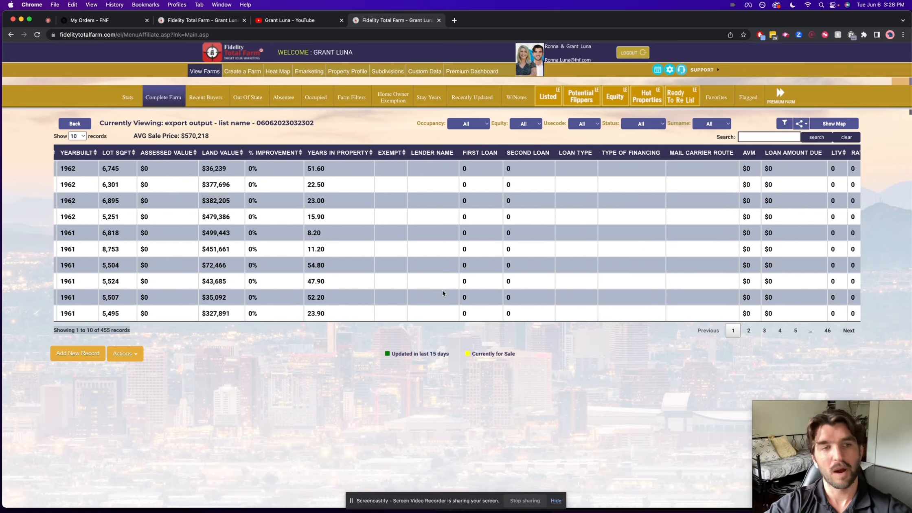
pyautogui.hscroll(-10, 443, 290)
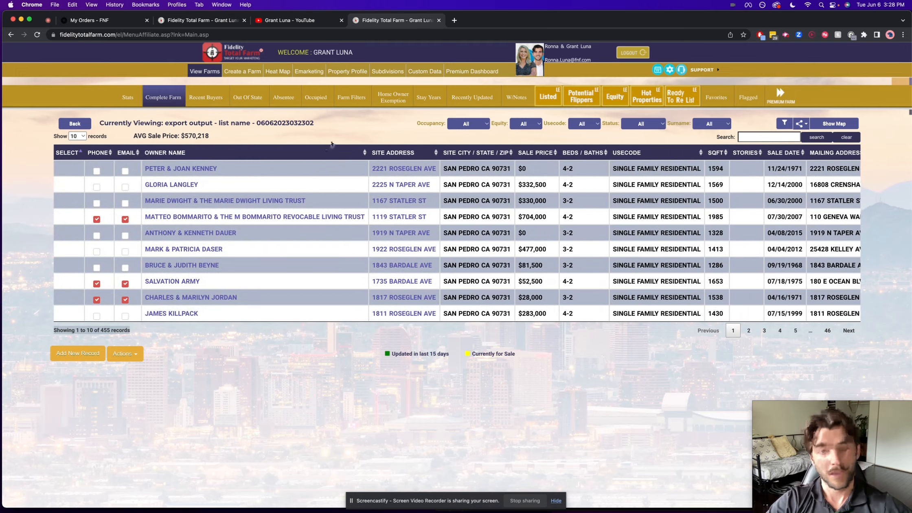
pyautogui.hscroll(10, 422, 233)
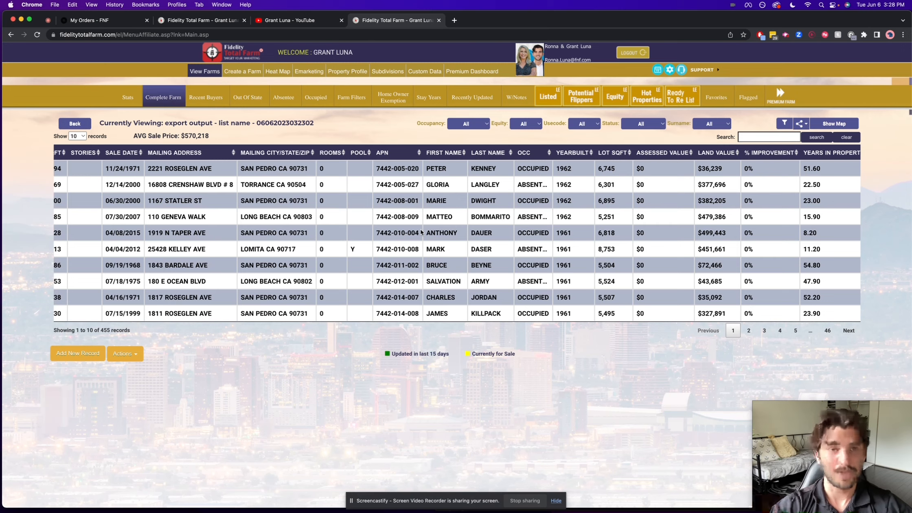
pyautogui.click(120, 355)
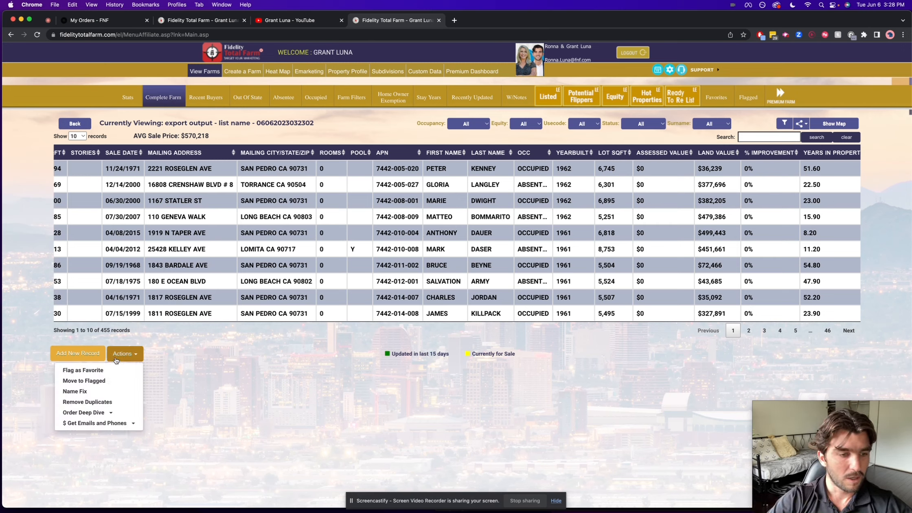
pyautogui.click(99, 424)
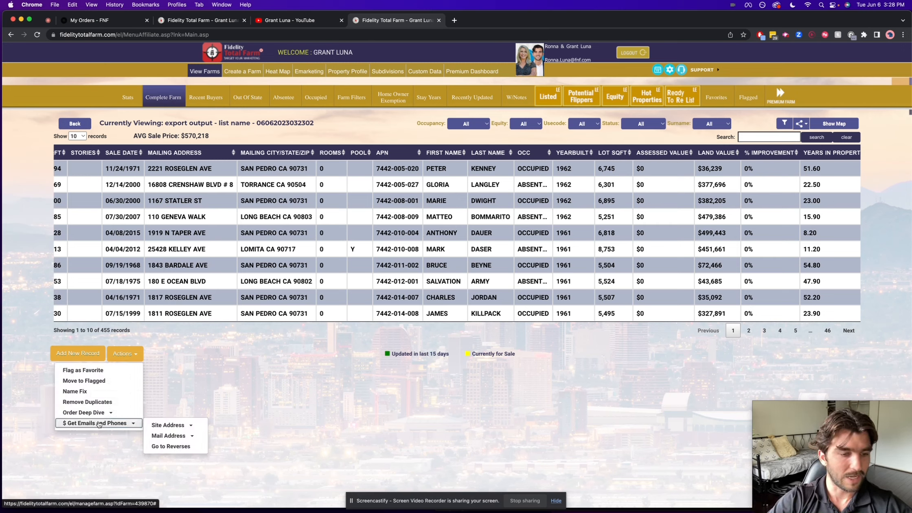
pyautogui.click(201, 438)
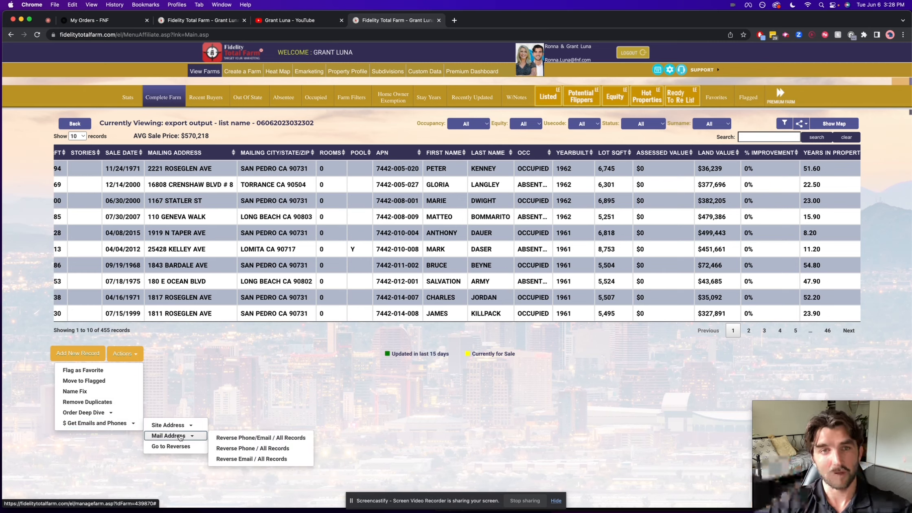
pyautogui.click(247, 459)
pyautogui.click(511, 145)
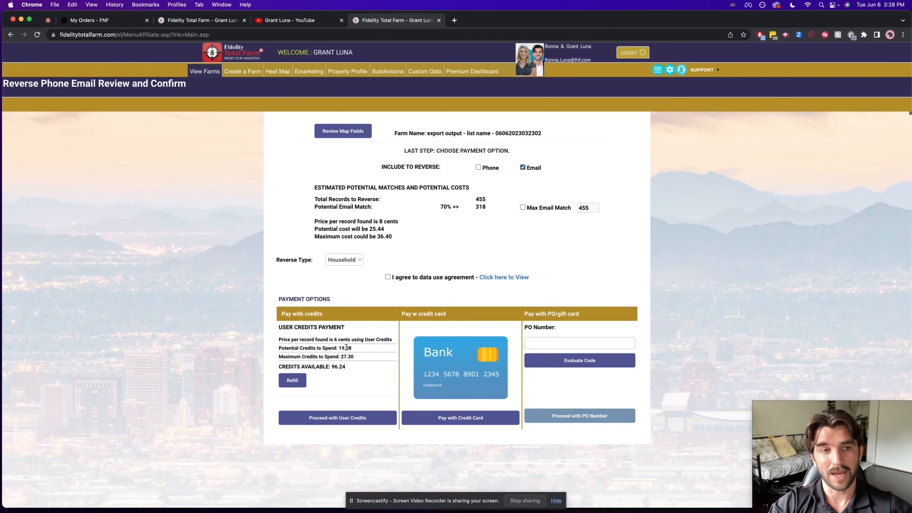
pyautogui.click(11, 35)
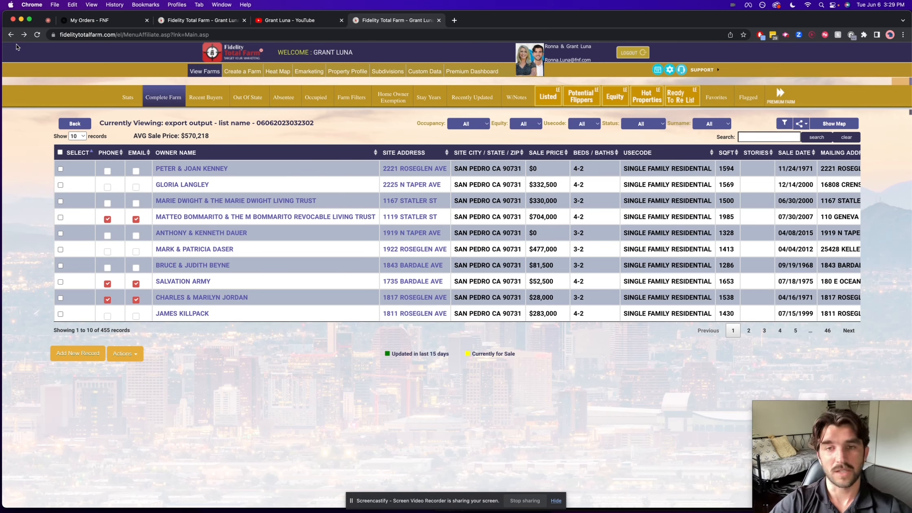
# Look over the farm's export and output options, including the partner exports such as Mojo Dialer and Vulcan 7 Dialer
pyautogui.click(799, 127)
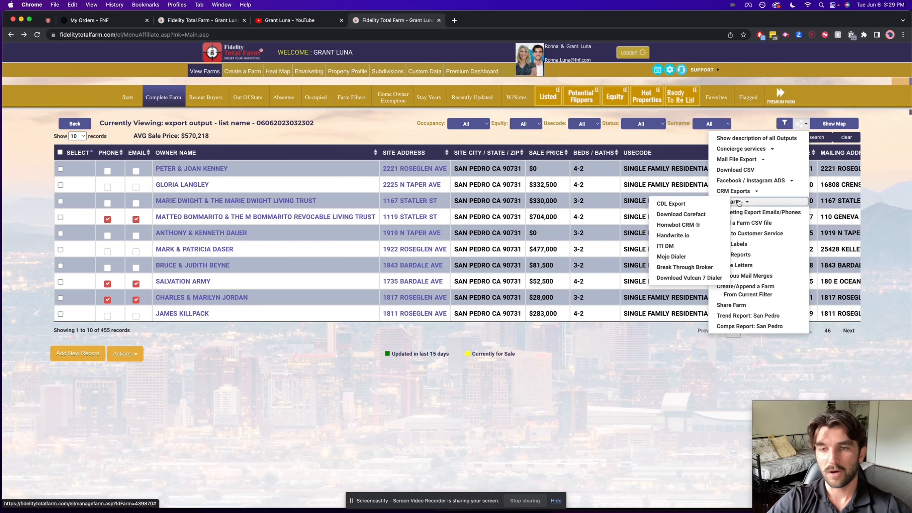
pyautogui.click(548, 365)
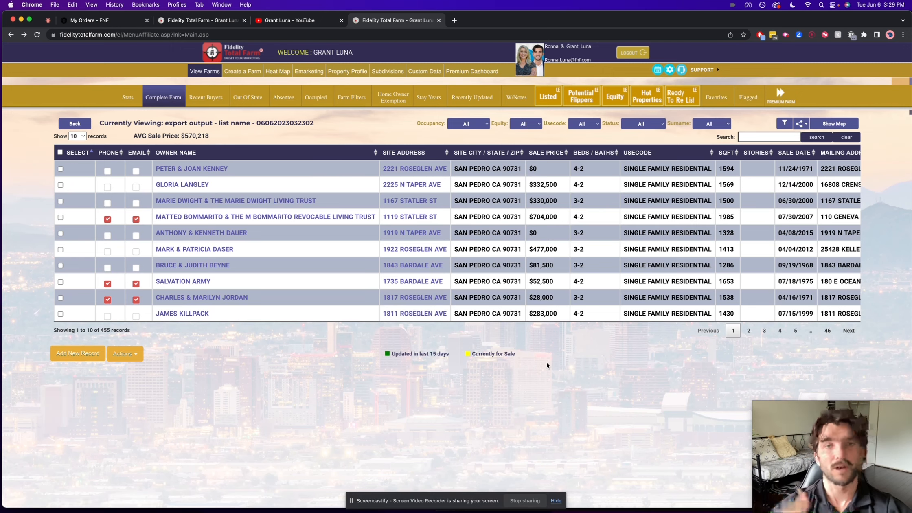
pyautogui.hscroll(10, 394, 263)
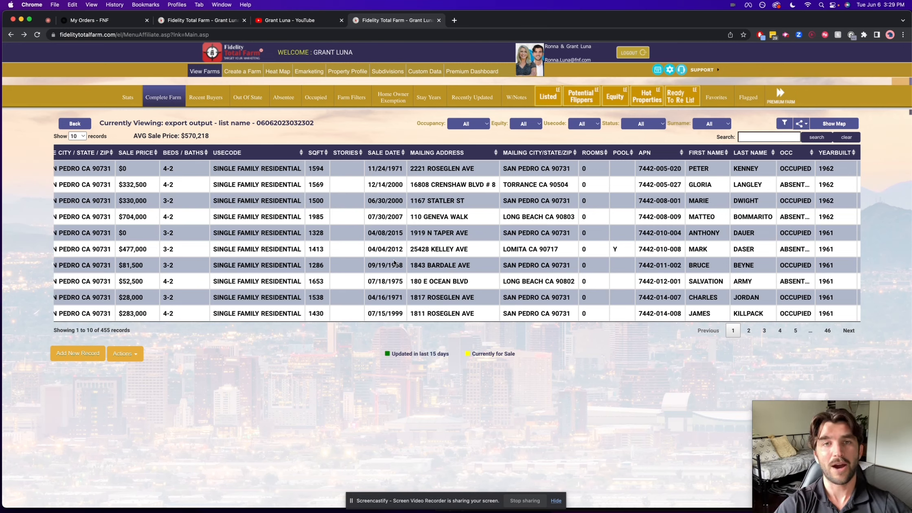
pyautogui.moveTo(753, 402); pyautogui.dragTo(456, 281)
pyautogui.moveTo(568, 285); pyautogui.dragTo(332, 205)
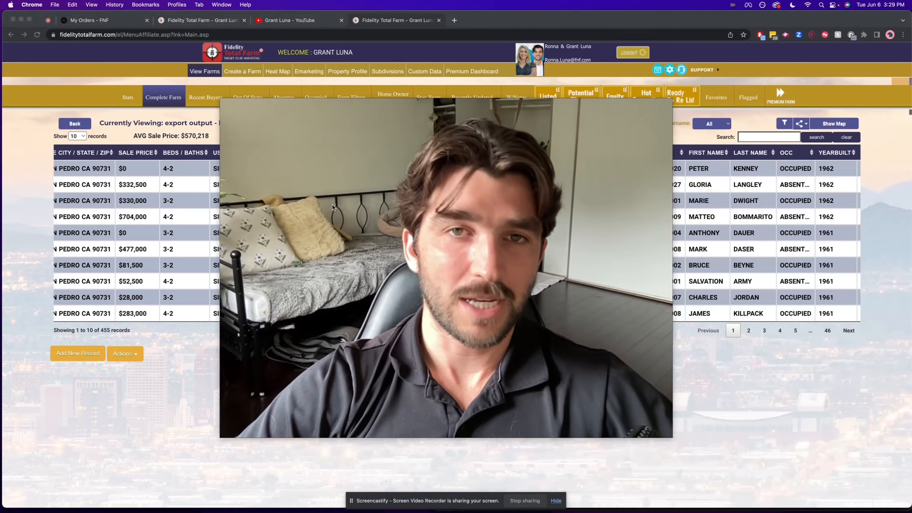